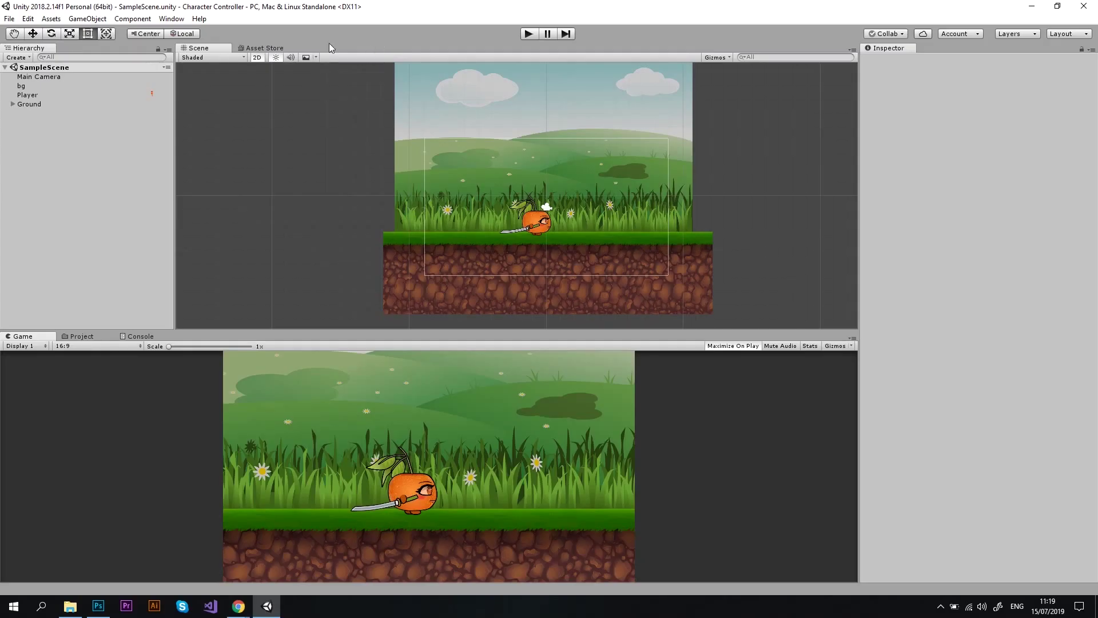
Step: Search the Asset Store for unity recorder, enlarge the store view and open the Unity Recorder asset page
left_click(265, 47)
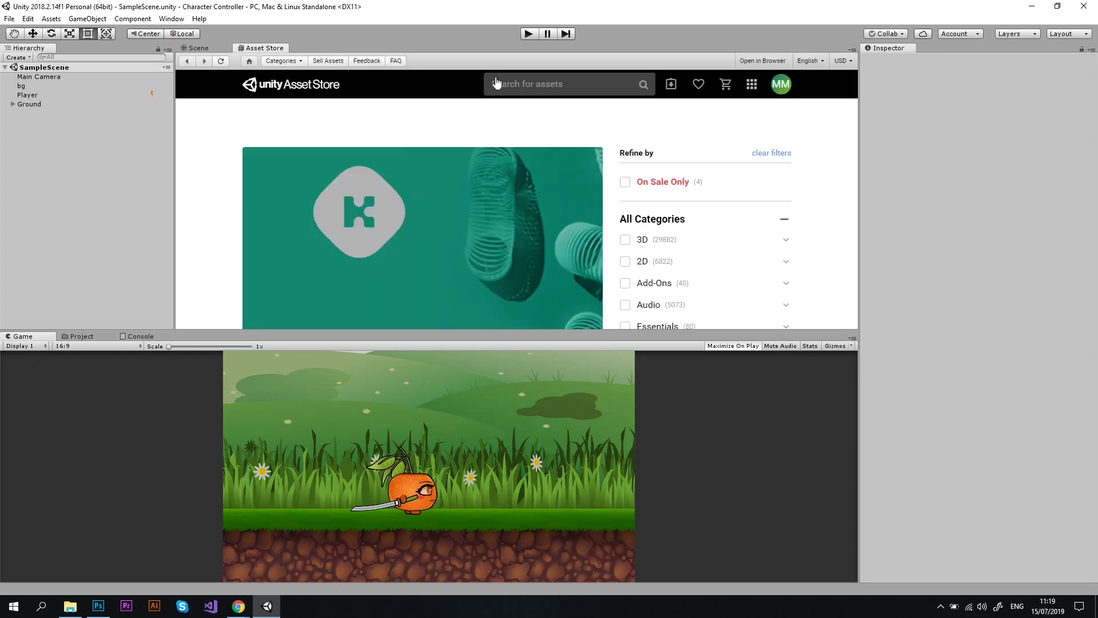
left_click(540, 86)
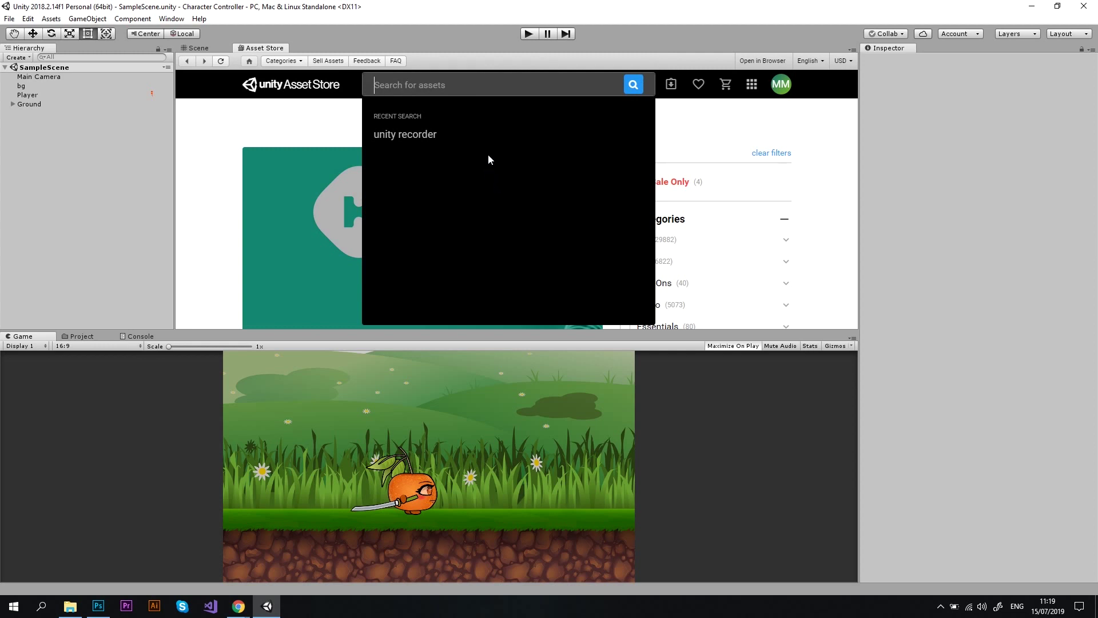
left_click(446, 141)
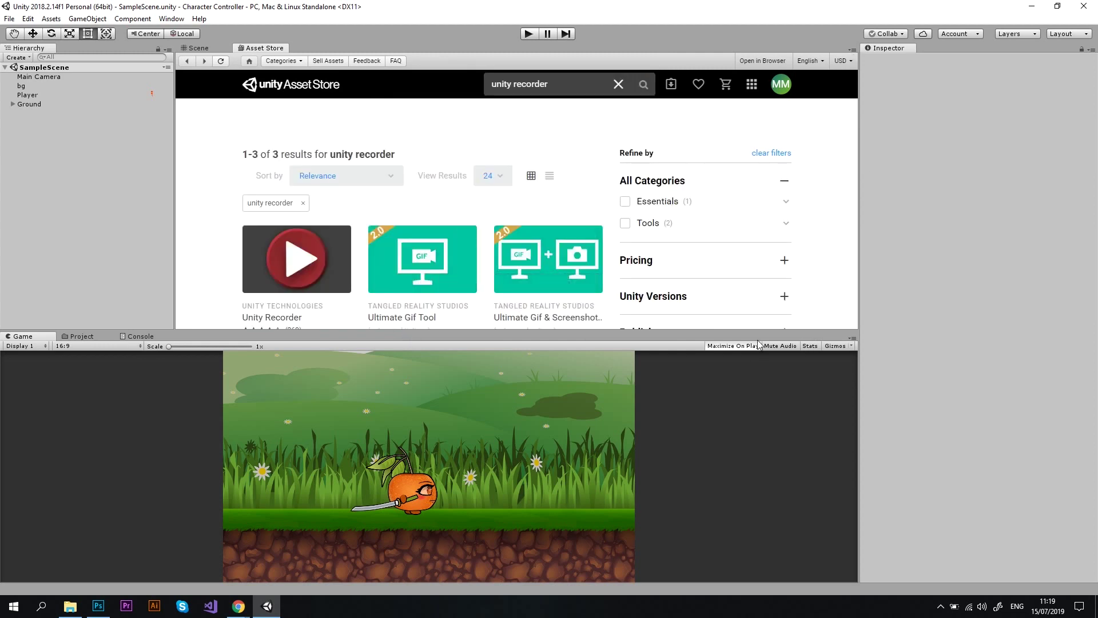
left_click_drag(760, 332, 747, 468)
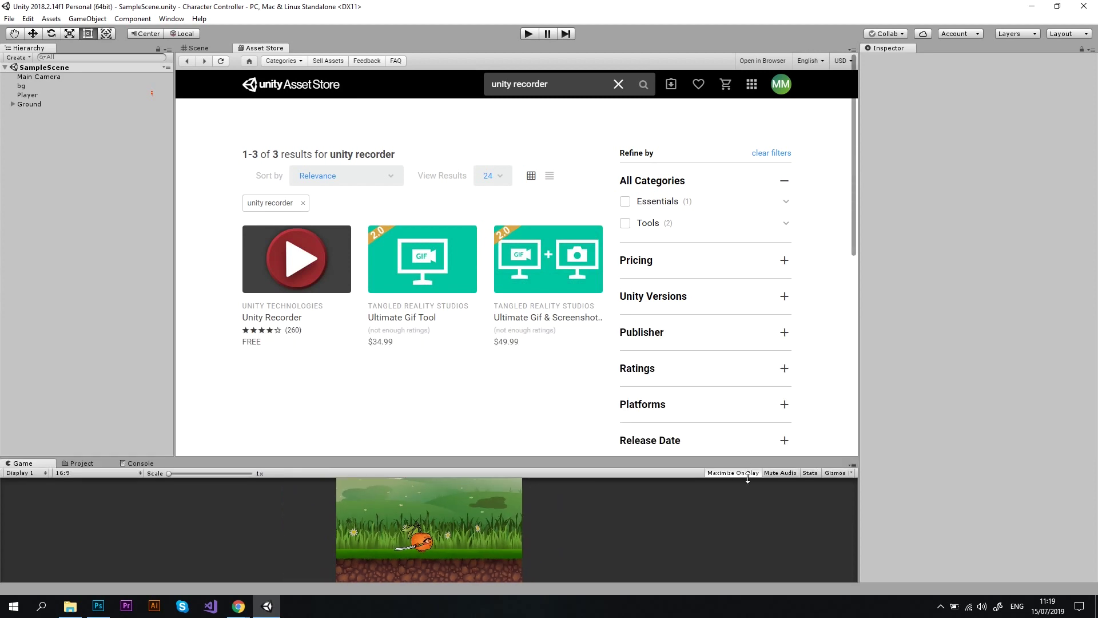
left_click(292, 256)
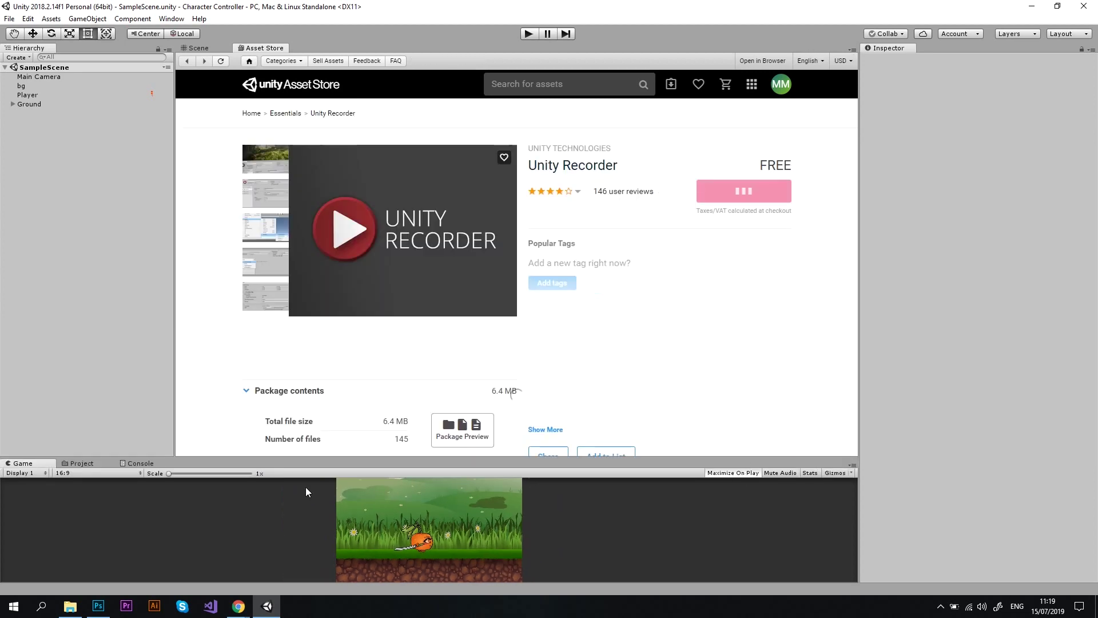
Step: Expand the Unity Recorder description and highlight the passage on compatible Unity versions
scroll(780, 319, "down", 3)
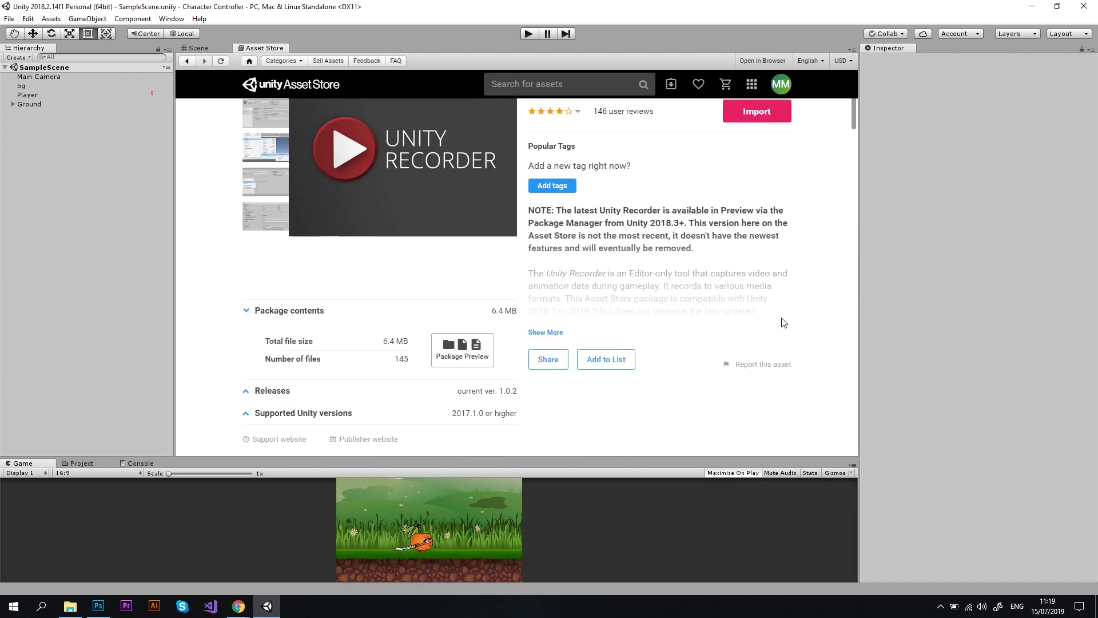
scroll(606, 385, "down", 1)
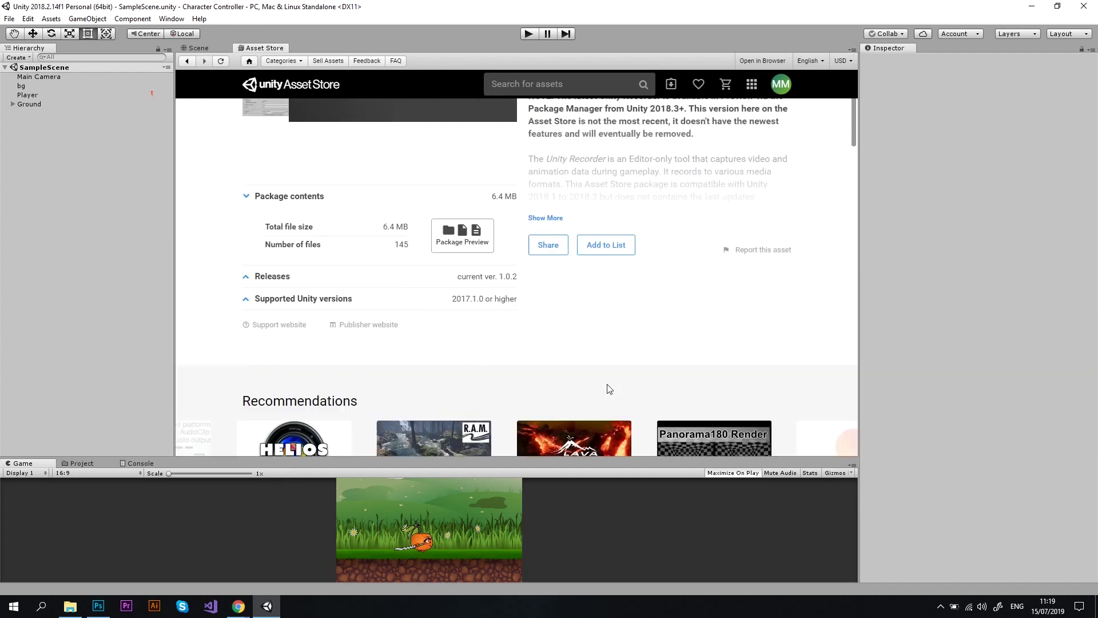
scroll(641, 360, "up", 2)
left_click(546, 331)
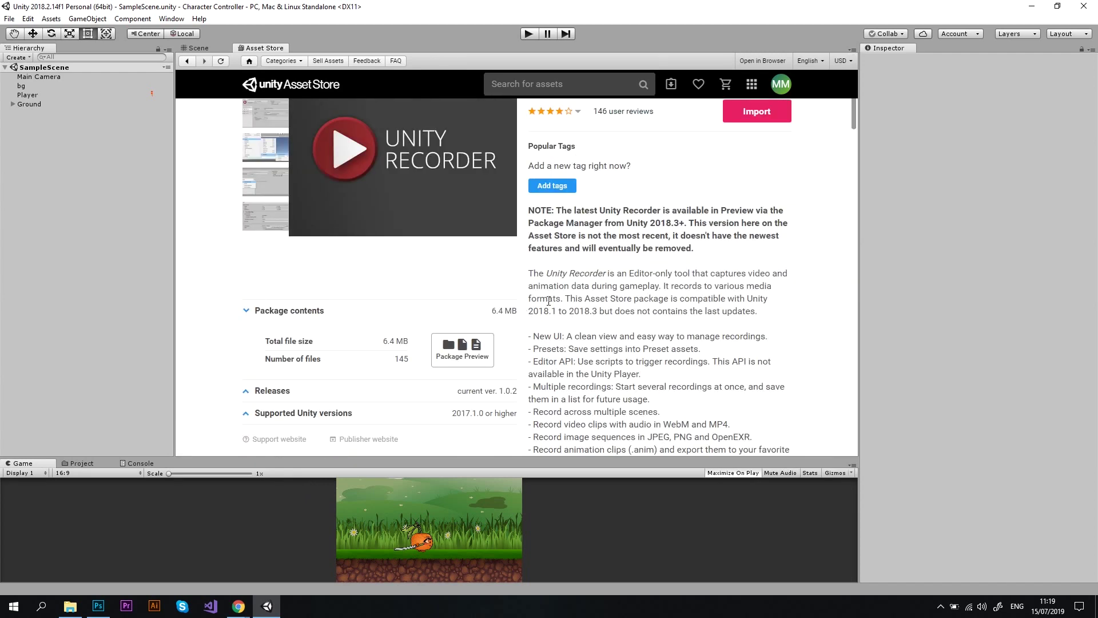
left_click_drag(758, 312, 529, 312)
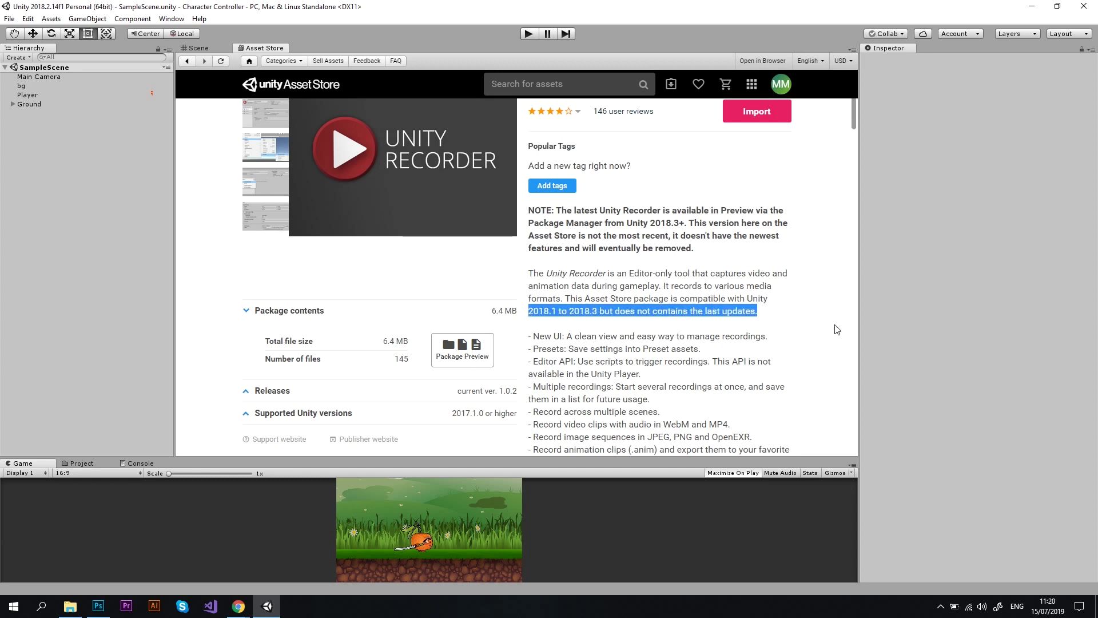
Step: Import the full Unity Recorder package from its store page into the project and return to the Scene view
scroll(768, 234, "up", 2)
left_click(767, 229)
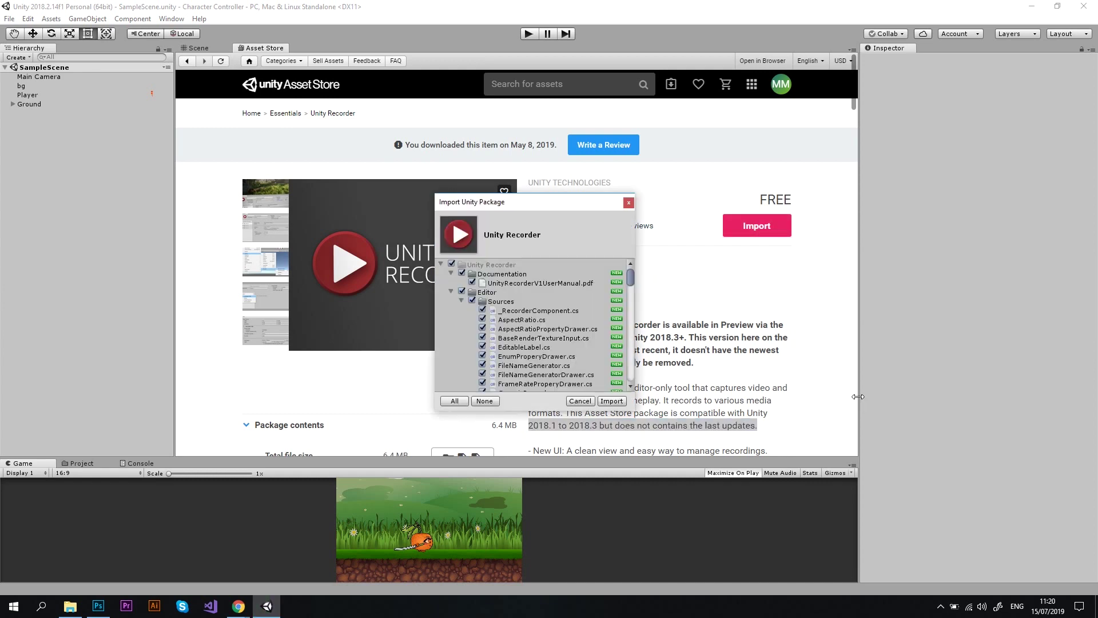
left_click(621, 400)
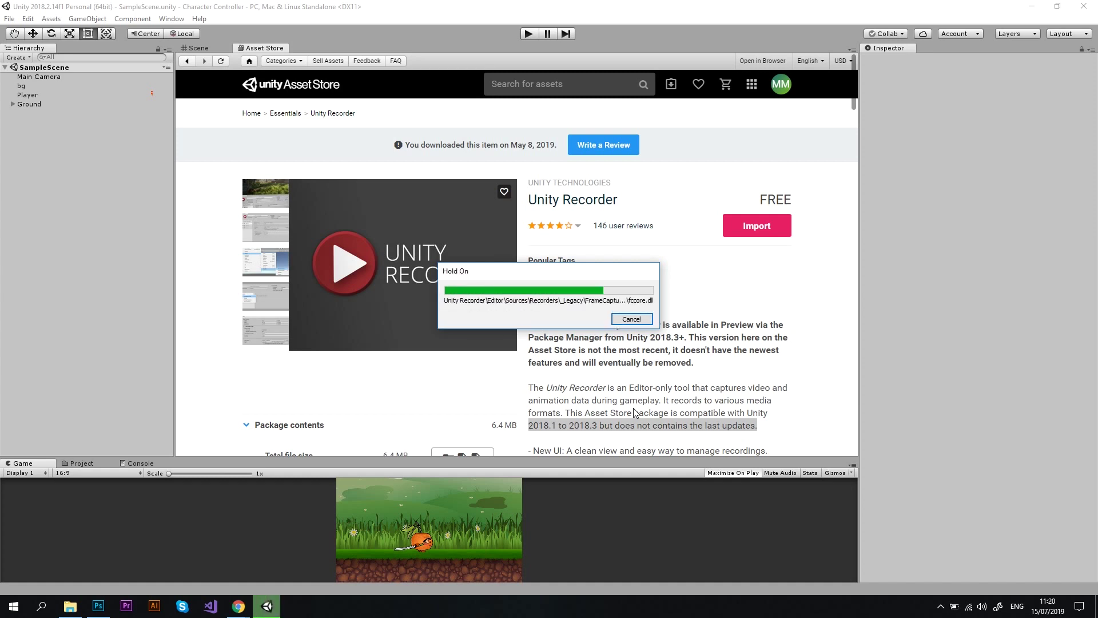
left_click(205, 48)
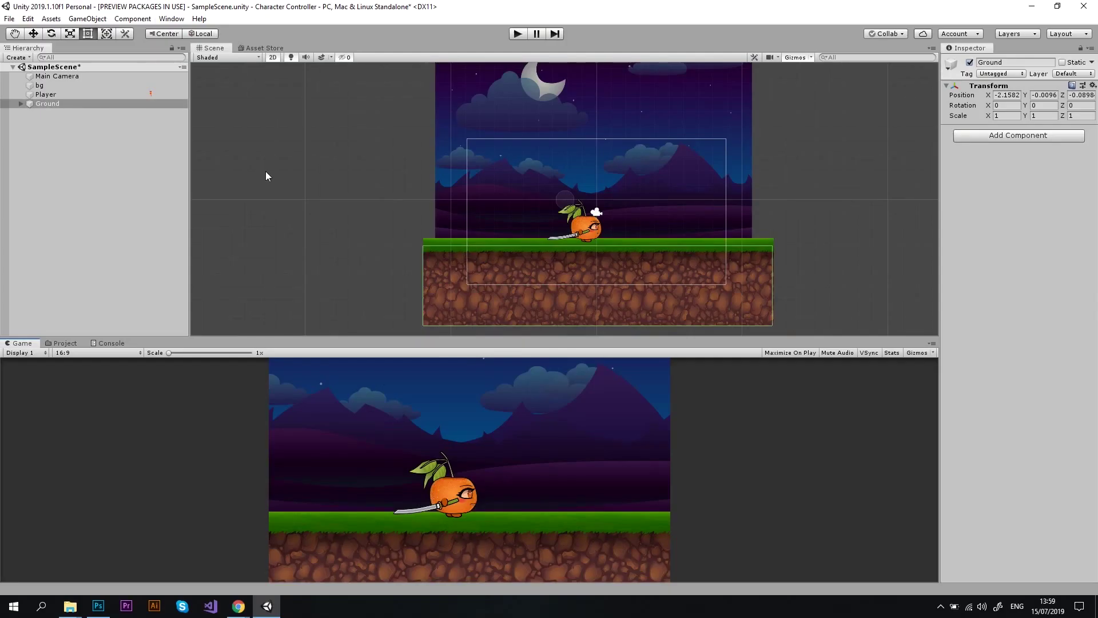
Step: Open the Package Manager and enable the display of preview packages
left_click(172, 18)
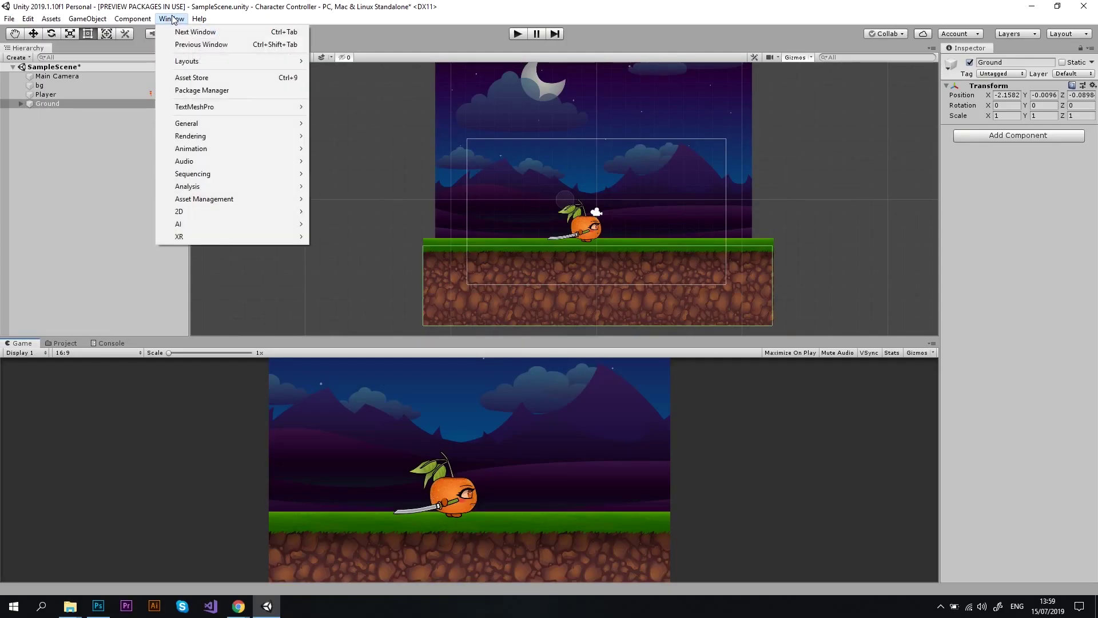
left_click(189, 92)
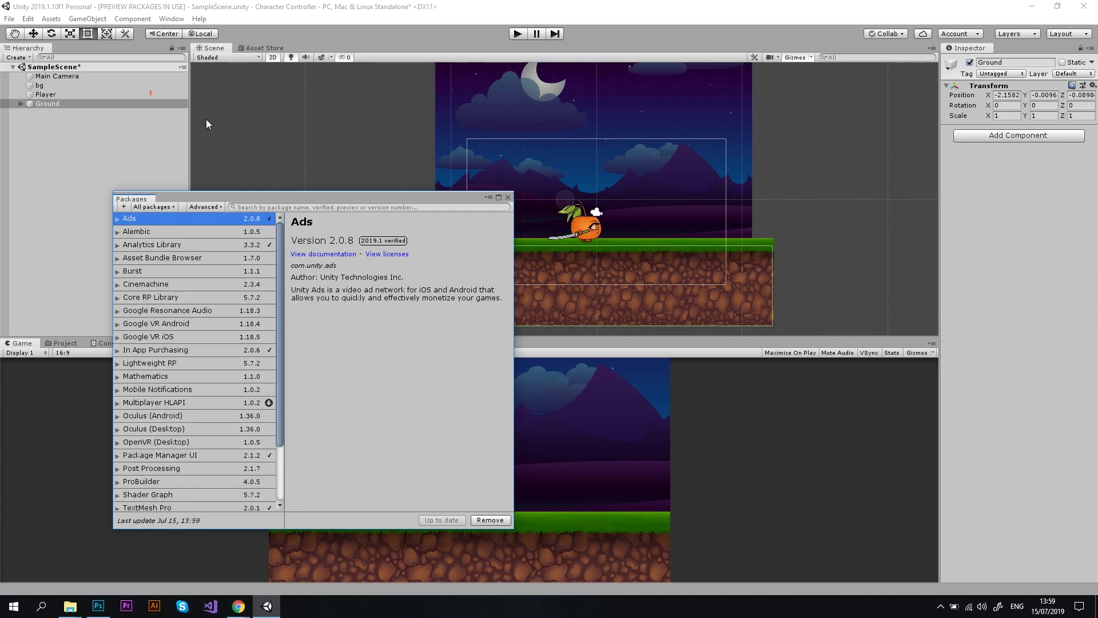
left_click(220, 208)
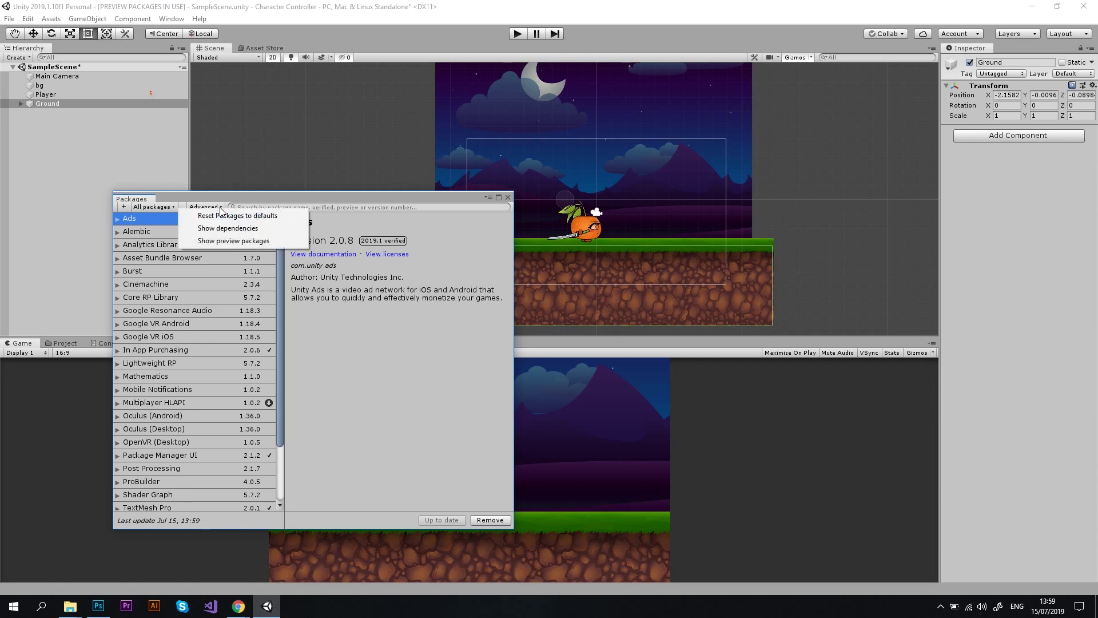
left_click(209, 241)
Step: Install the Unity Recorder preview package and close the Package Manager
left_click_drag(278, 257, 278, 449)
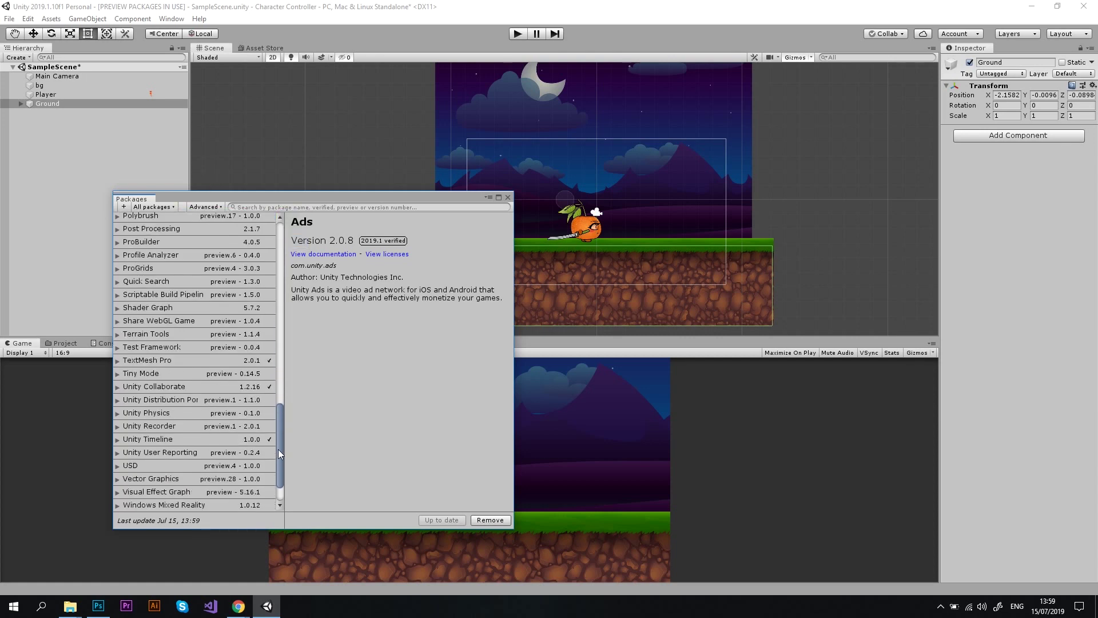
left_click(157, 423)
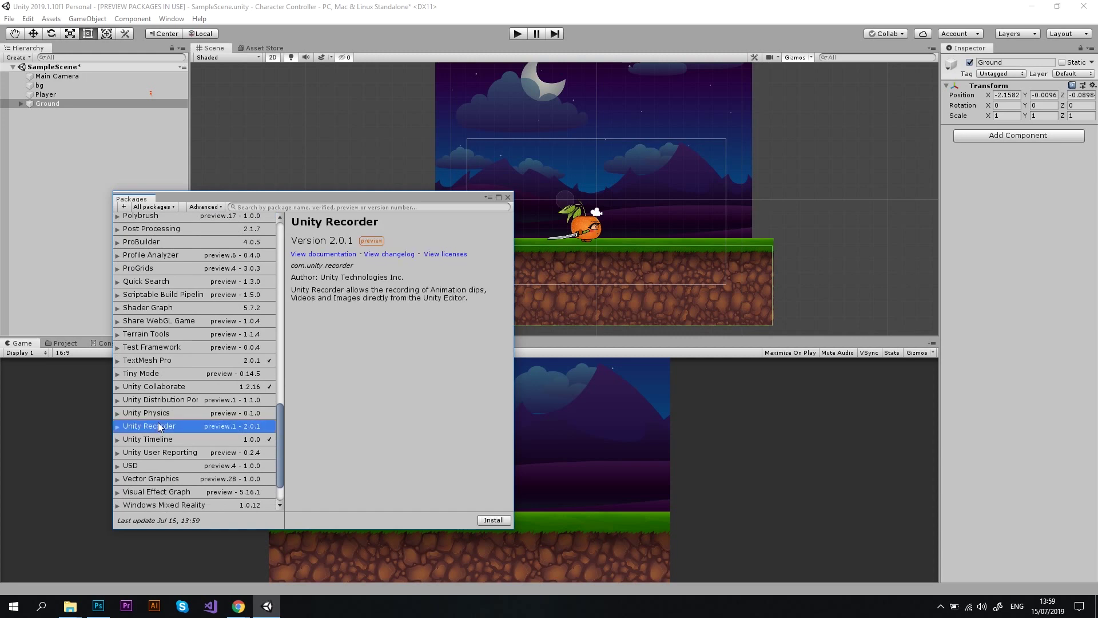
left_click(495, 521)
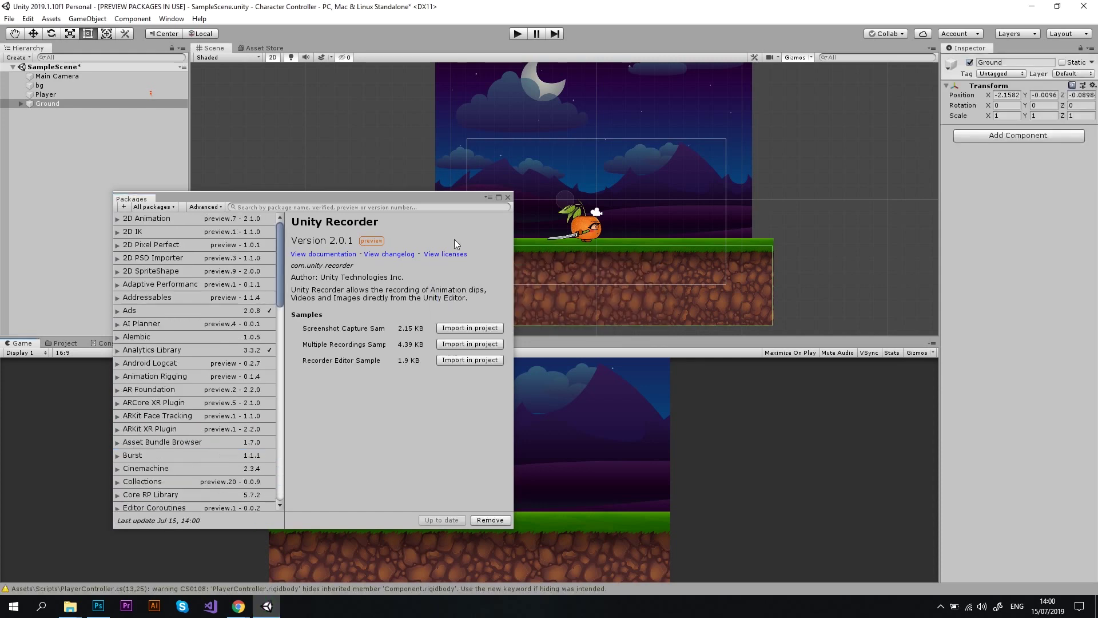
left_click(508, 198)
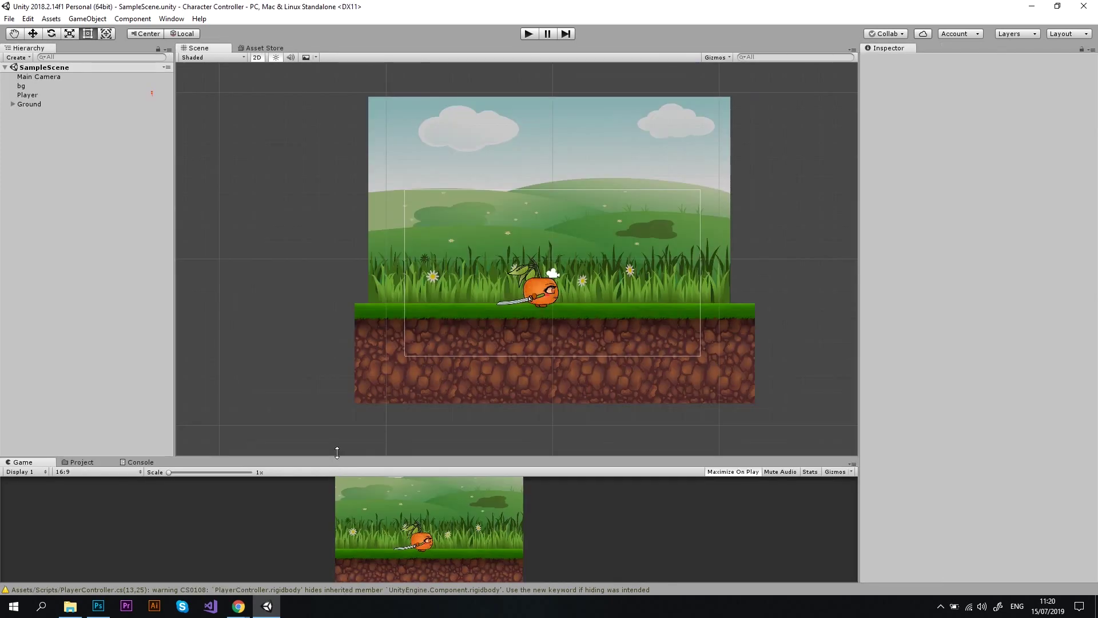
Step: Enlarge the Game view, open the Recorder window and move it over the middle of the editor
left_click_drag(331, 461, 344, 336)
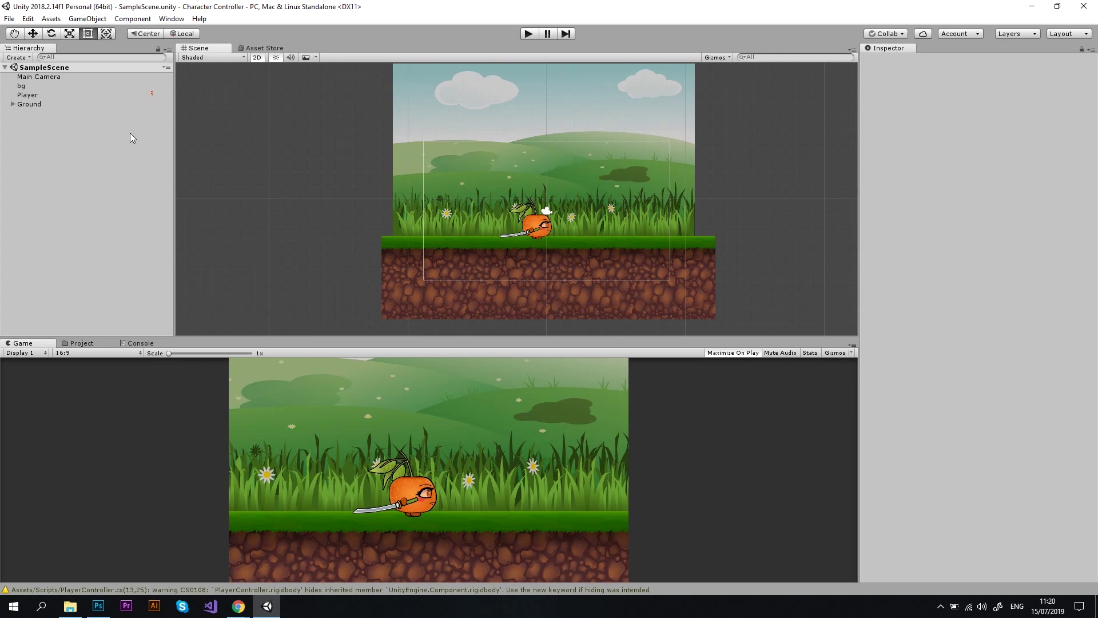
left_click(171, 19)
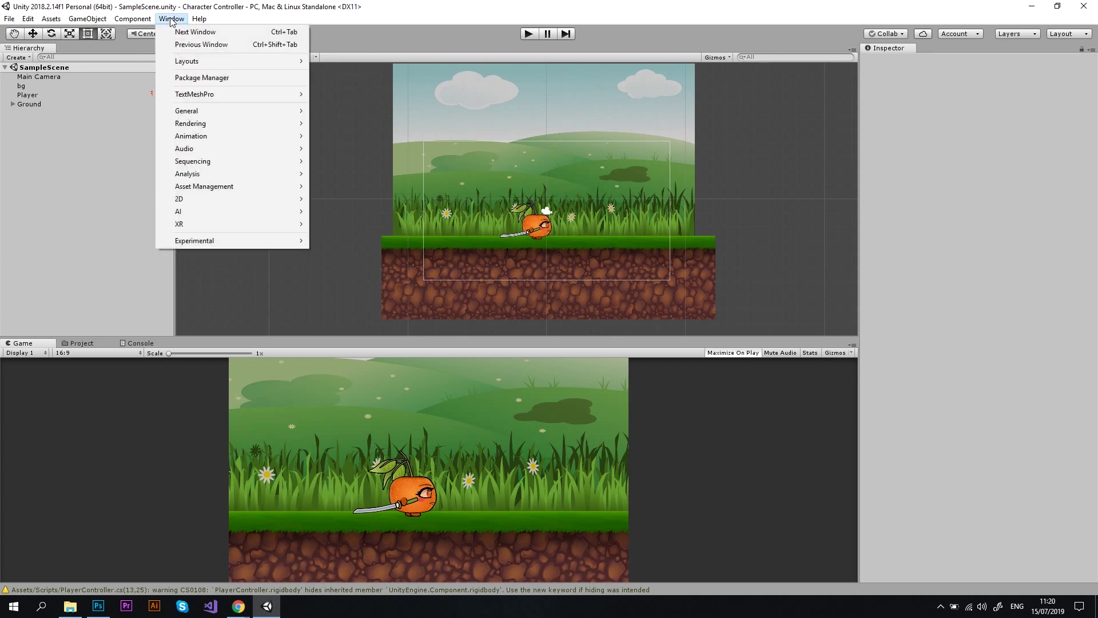
mouse_move(190, 113)
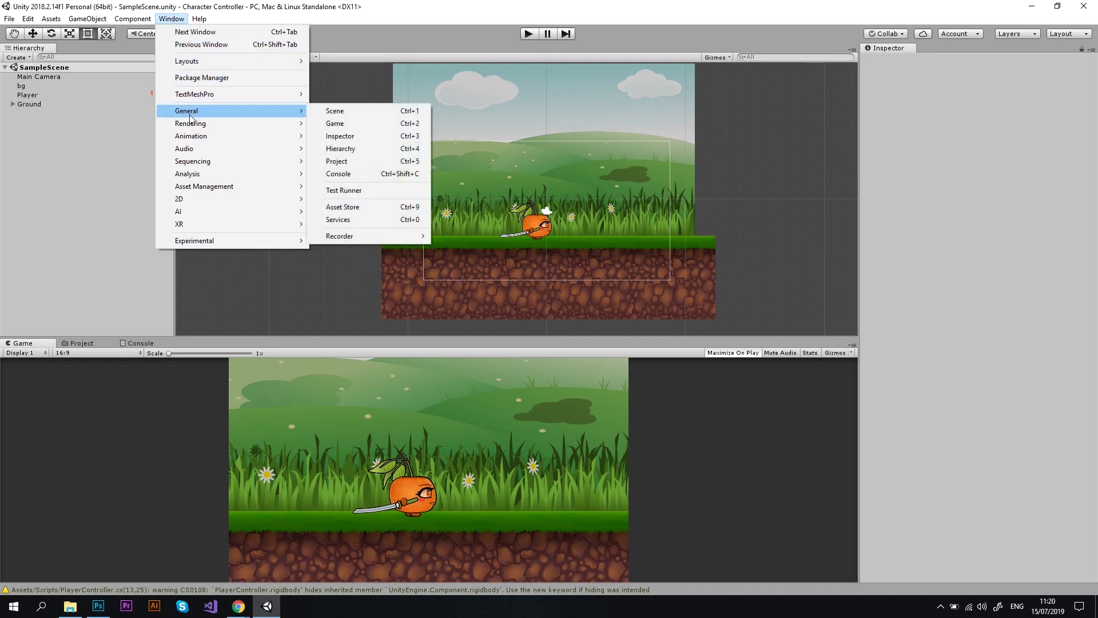
mouse_move(347, 237)
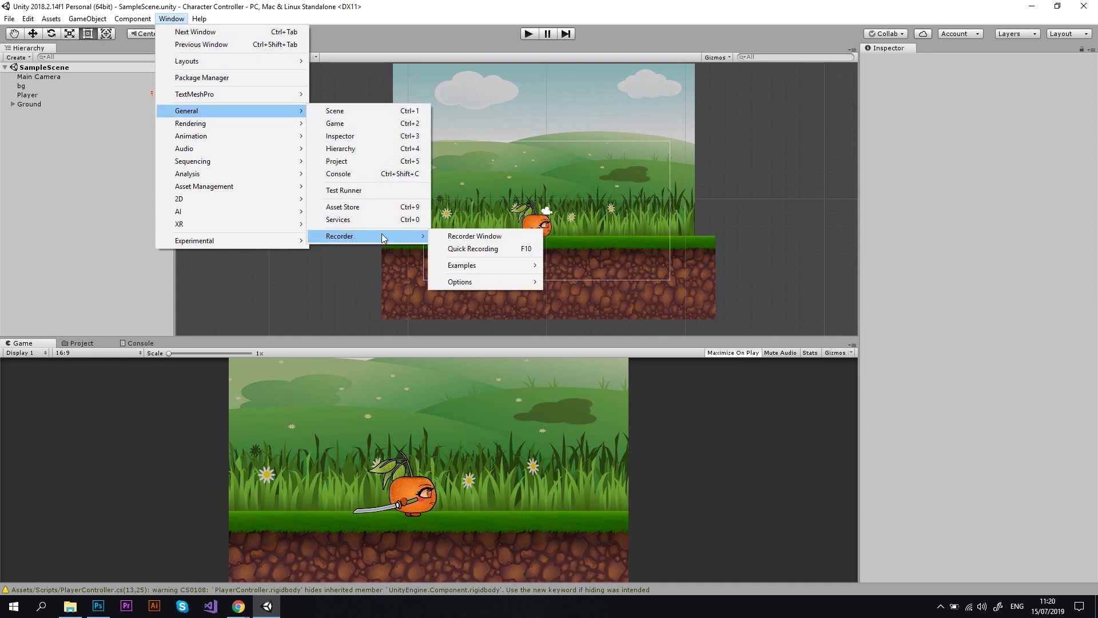
left_click(455, 239)
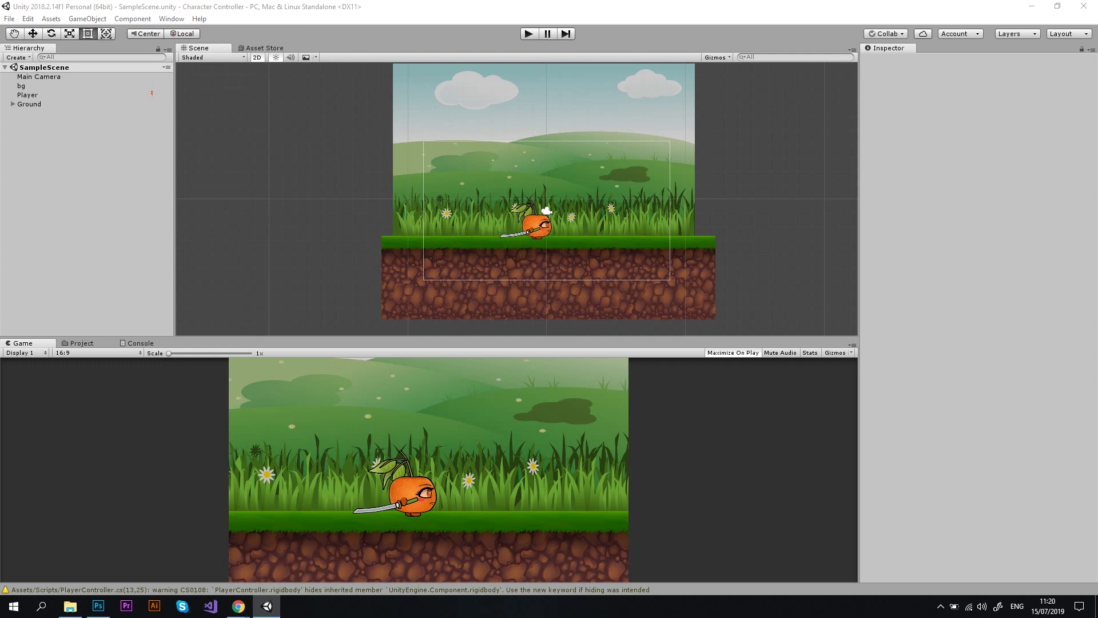
left_click_drag(1010, 184, 722, 166)
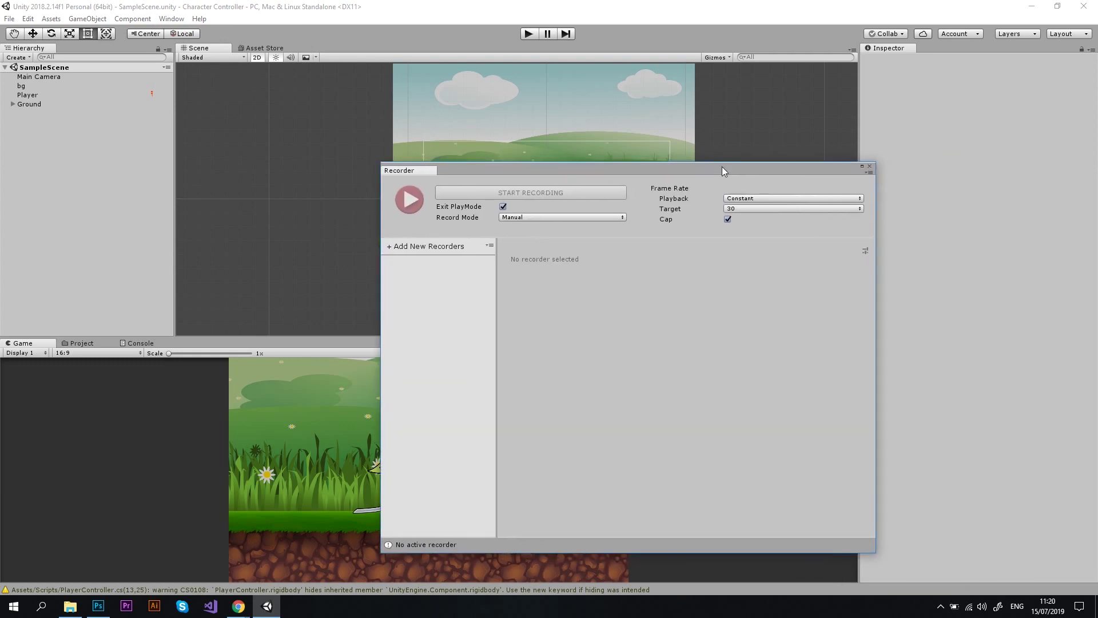
Step: Add a Movie recorder and check its available output formats, keeping MP4
left_click(408, 252)
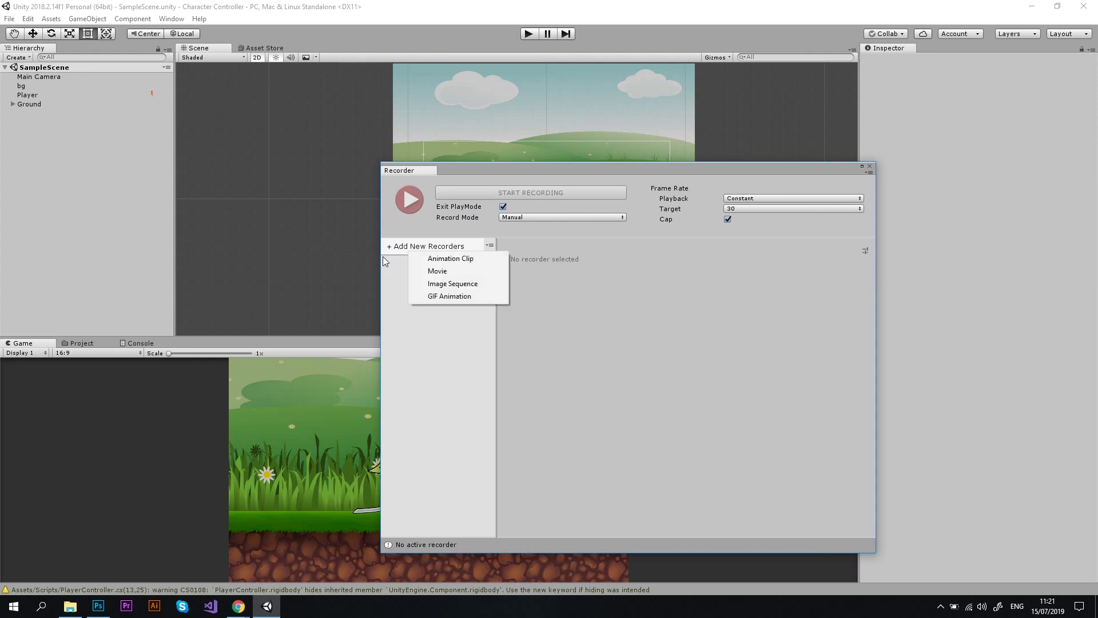
left_click(446, 274)
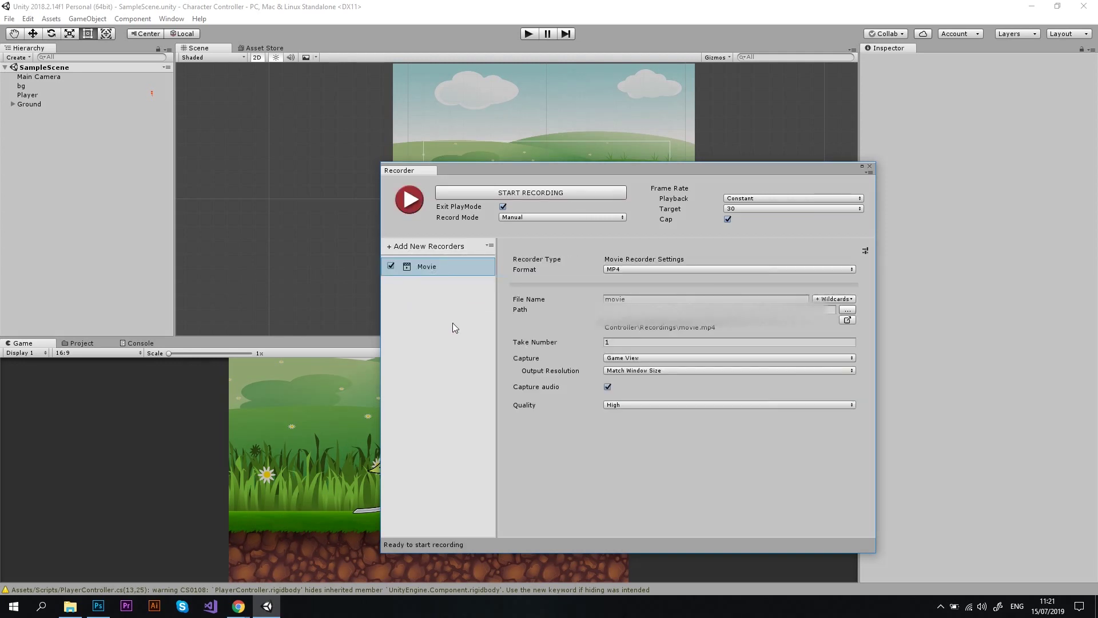
left_click(851, 270)
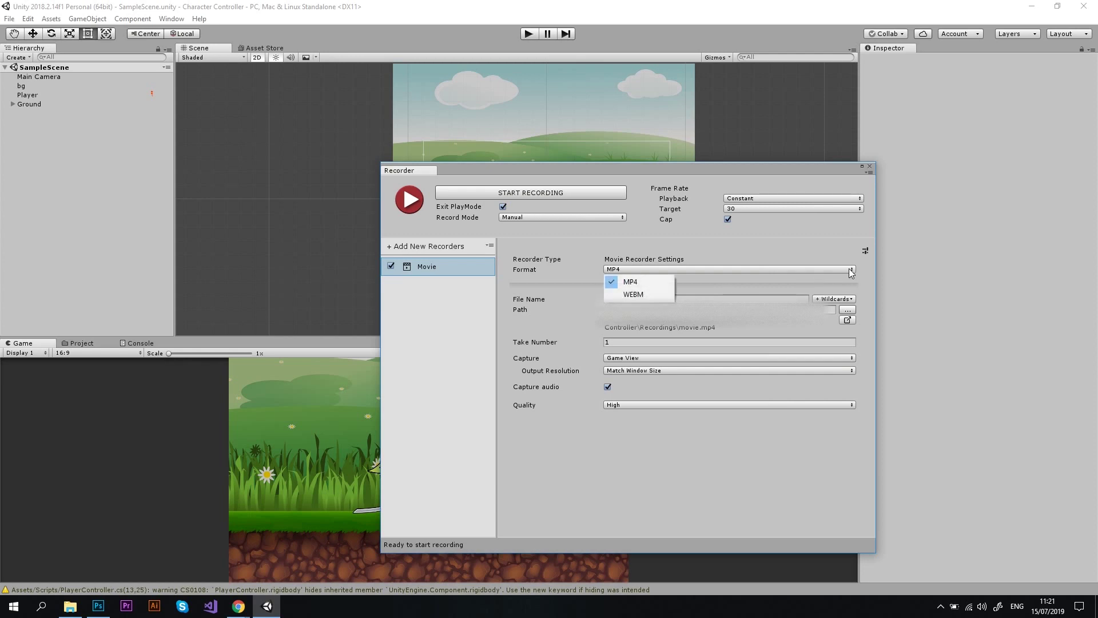
left_click(806, 239)
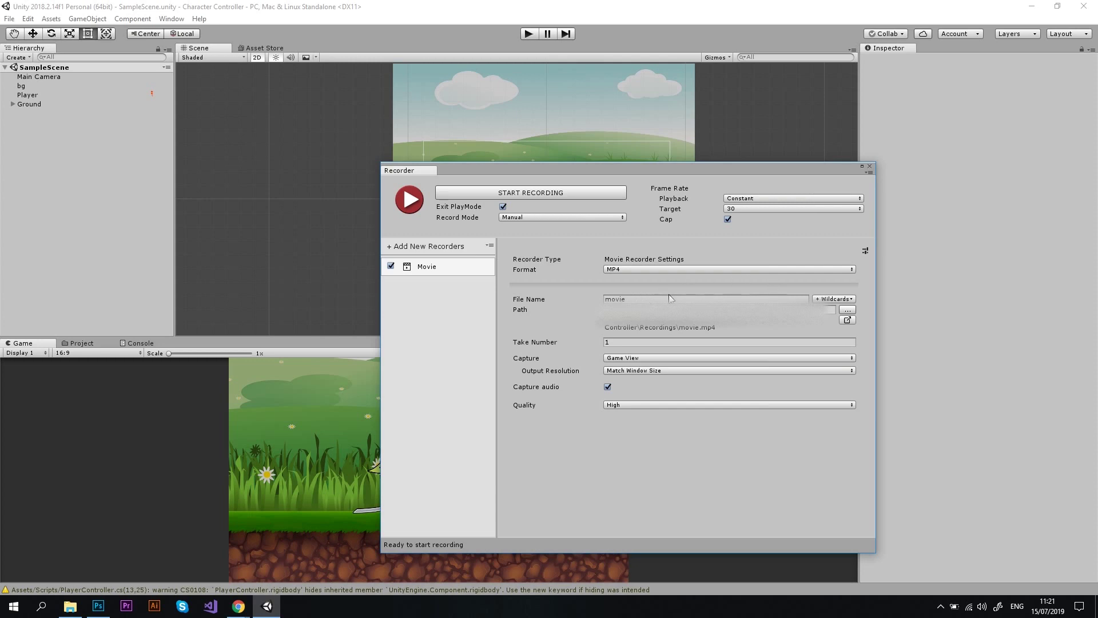
Step: Set the movie's file name to gameplay-<Take>, using the Take wildcard
left_click(834, 299)
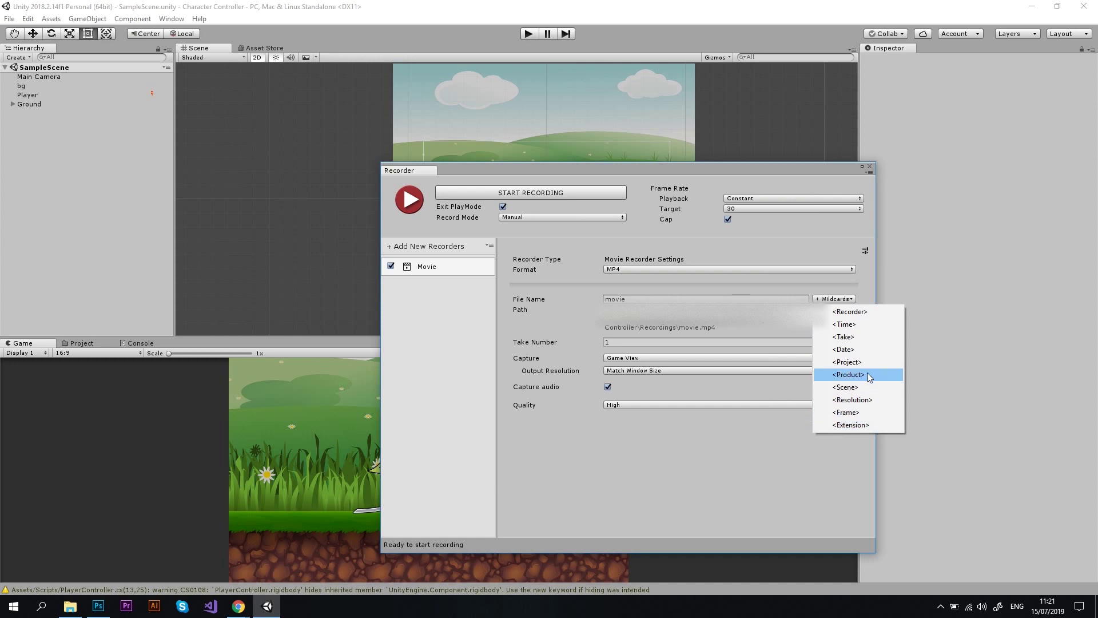
left_click(868, 337)
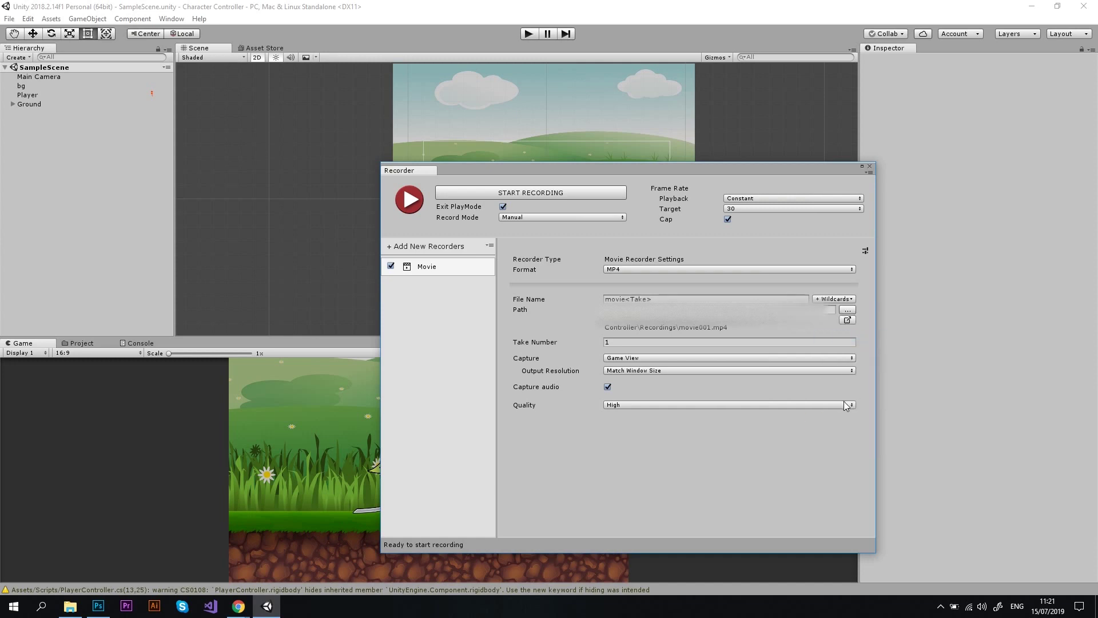
key("BackSpace")
key("BackSpace")
key("BackSpace")
key("BackSpace")
key("BackSpace")
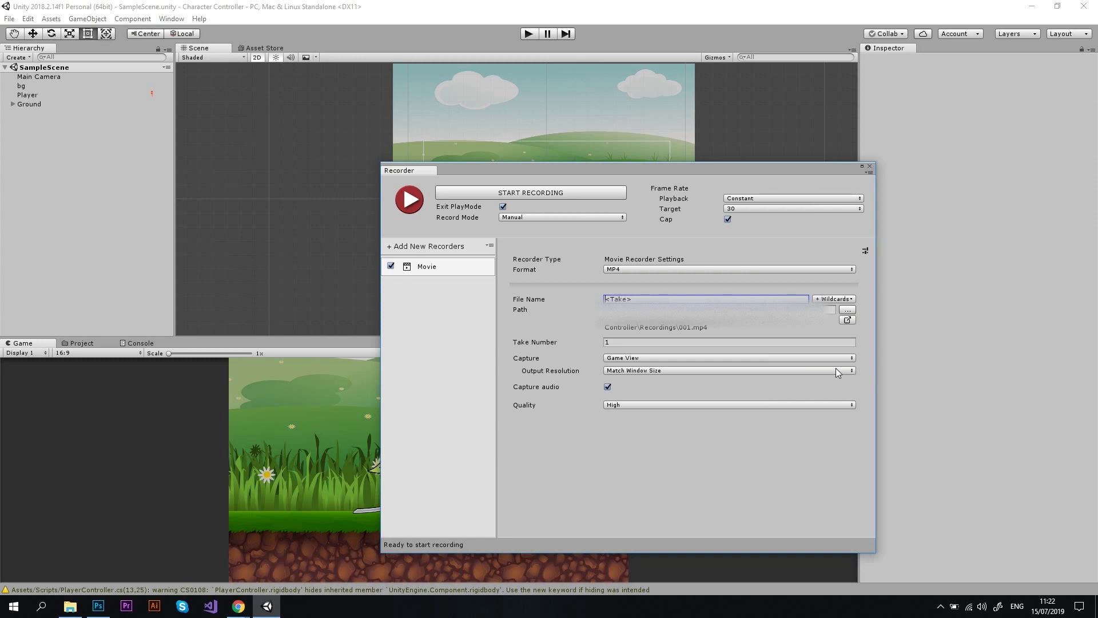
type("gameplay-")
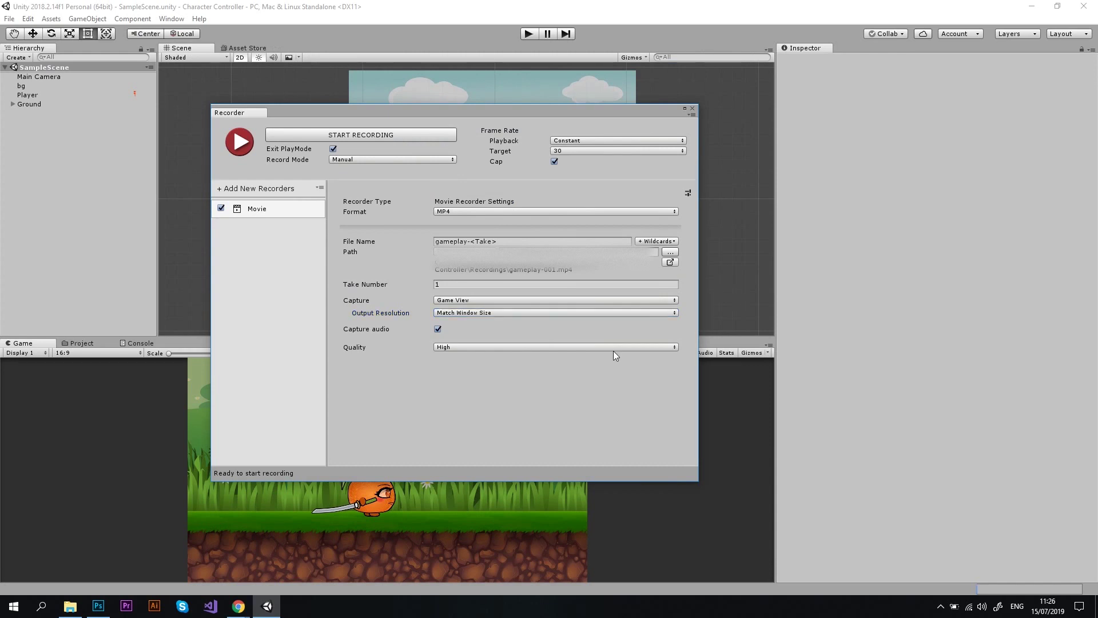
Step: Set the Movie recorder's output resolution to FHD - 1080p
left_click(634, 314)
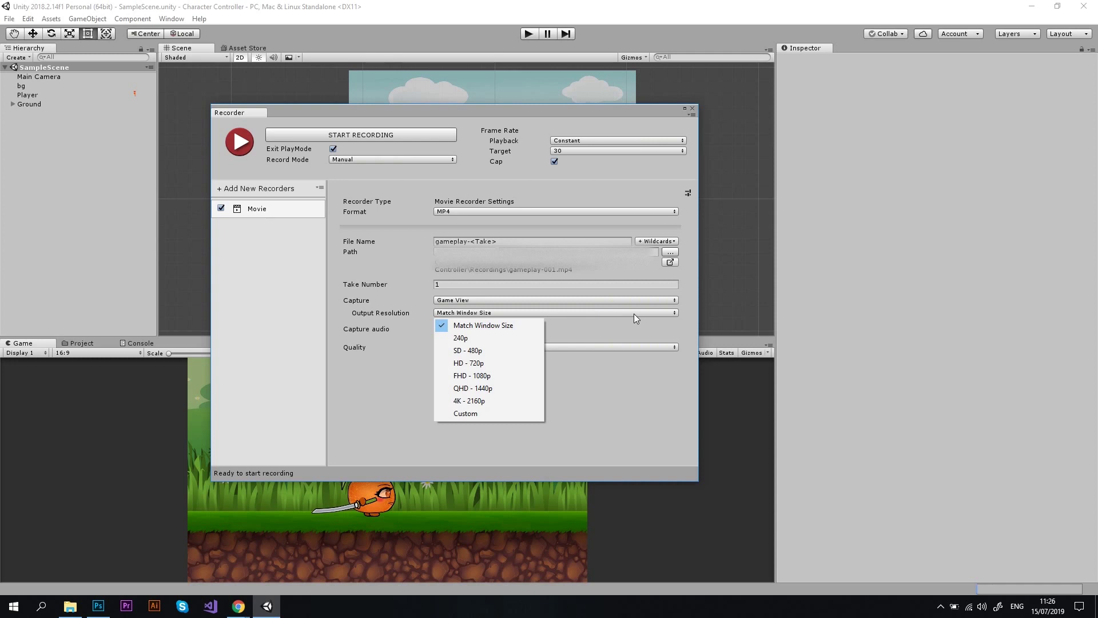
left_click(499, 375)
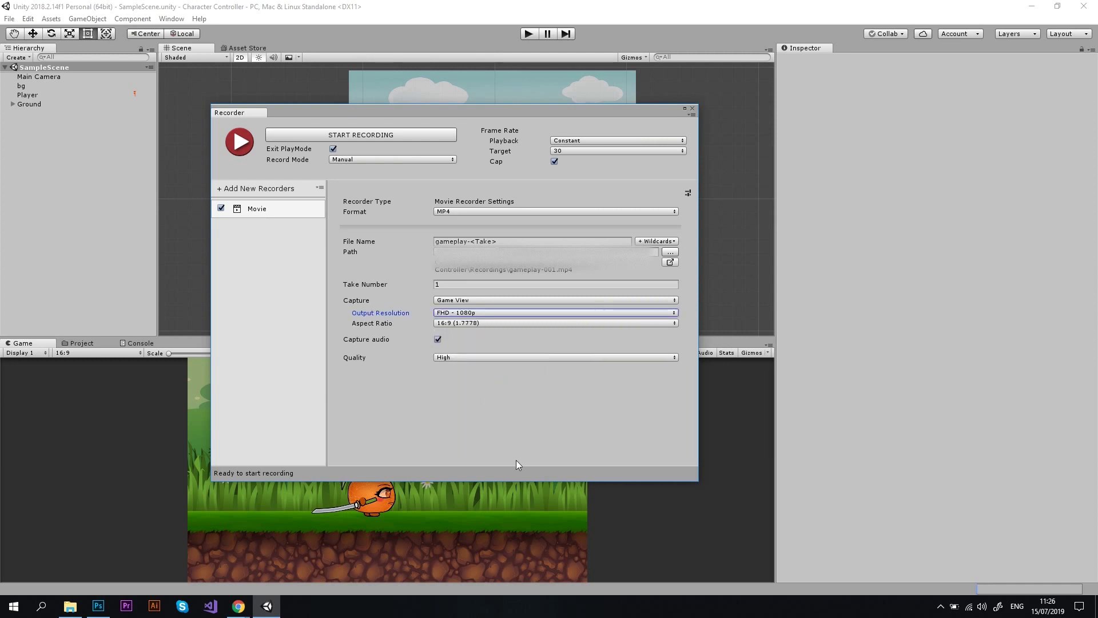
Step: Start recording the gameplay, then dock the Recorder window below the Inspector and enlarge its area upward
left_click(412, 138)
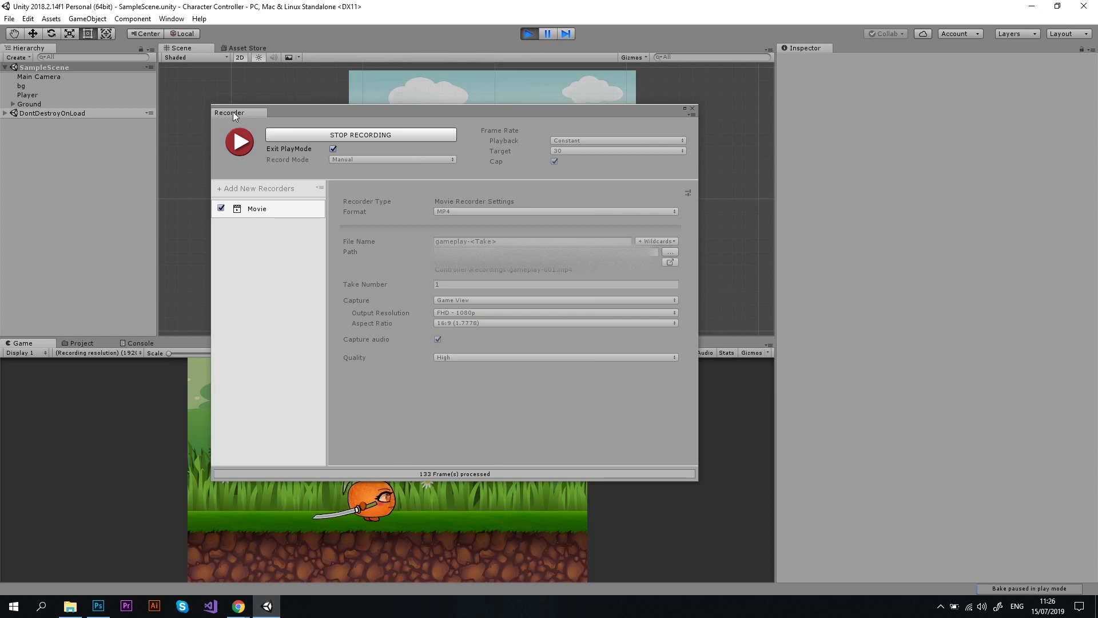
left_click_drag(233, 112, 907, 439)
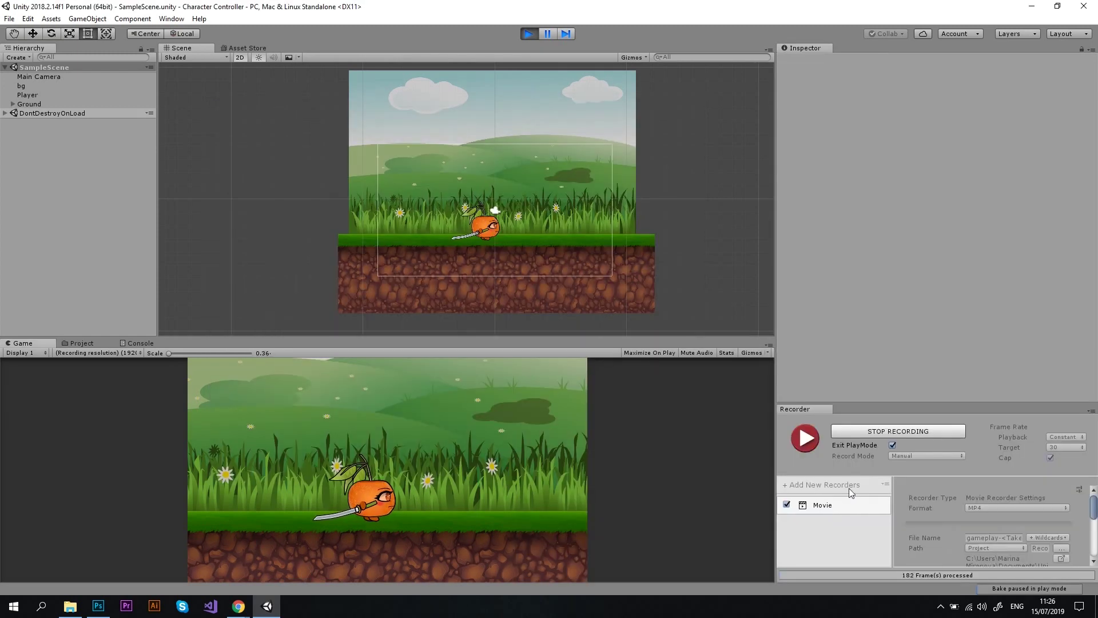
left_click_drag(881, 350, 882, 218)
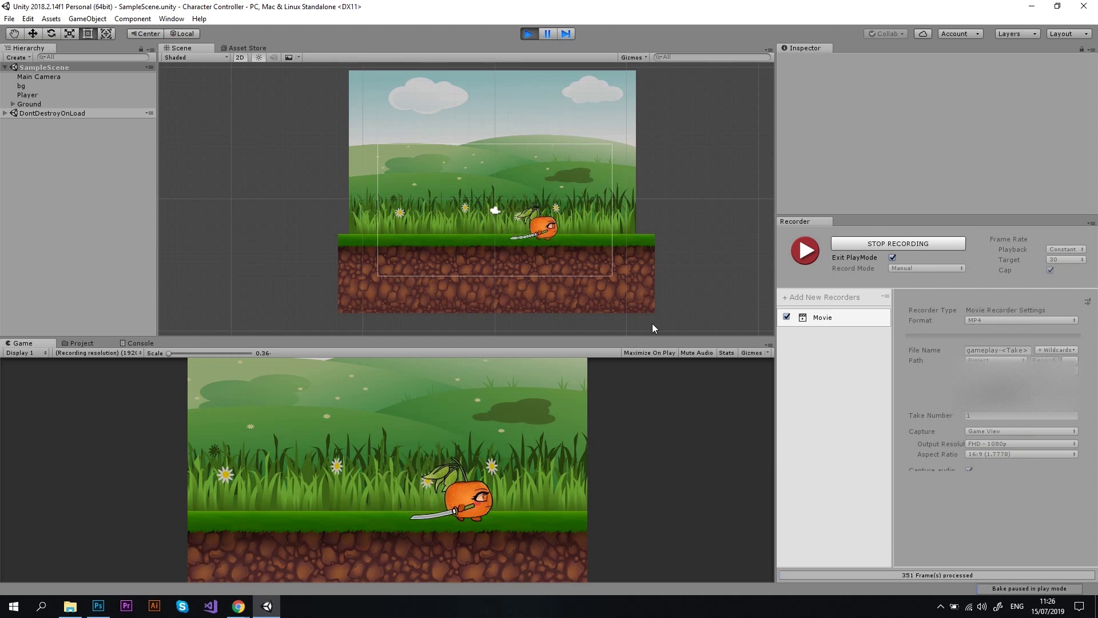
Step: Record the player character moving left, end the recording by exiting Play mode and switch to File Explorer
key("Left")
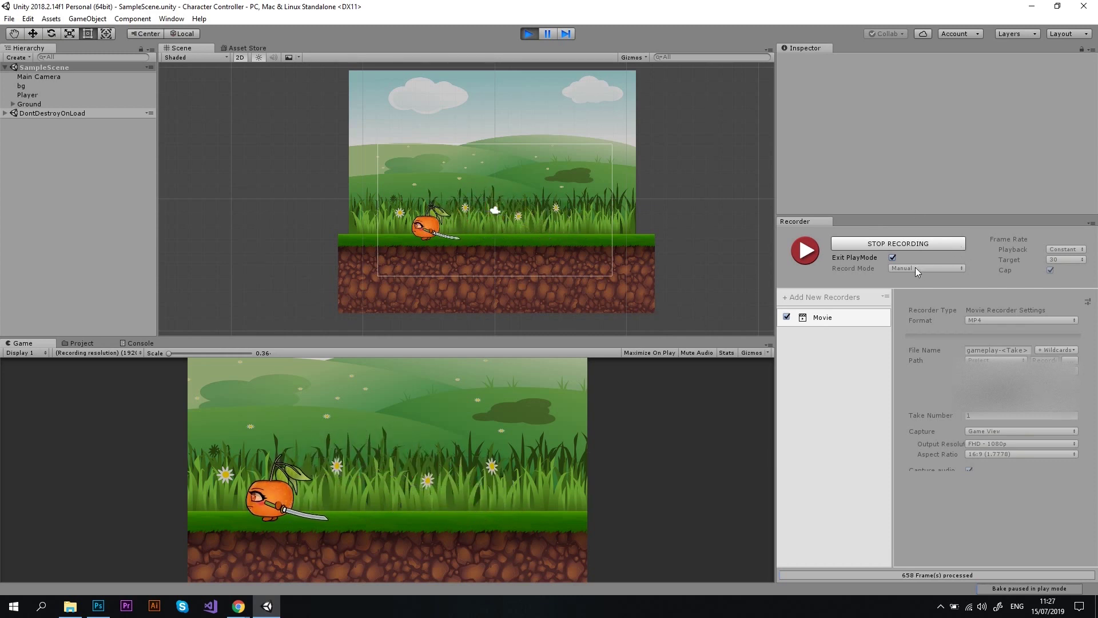
left_click(528, 34)
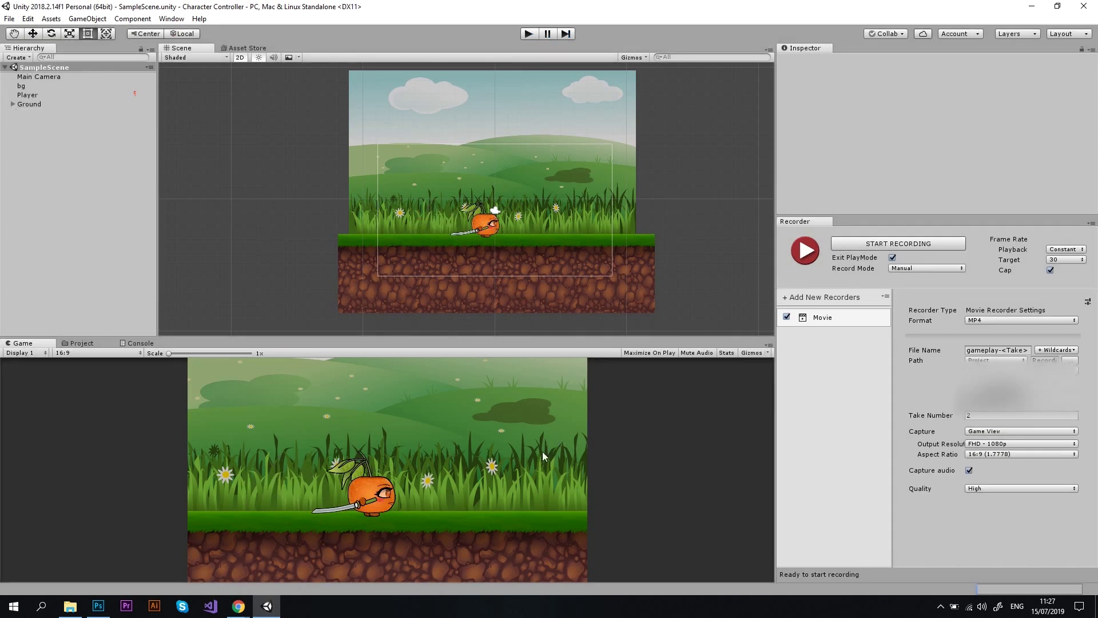
left_click(70, 606)
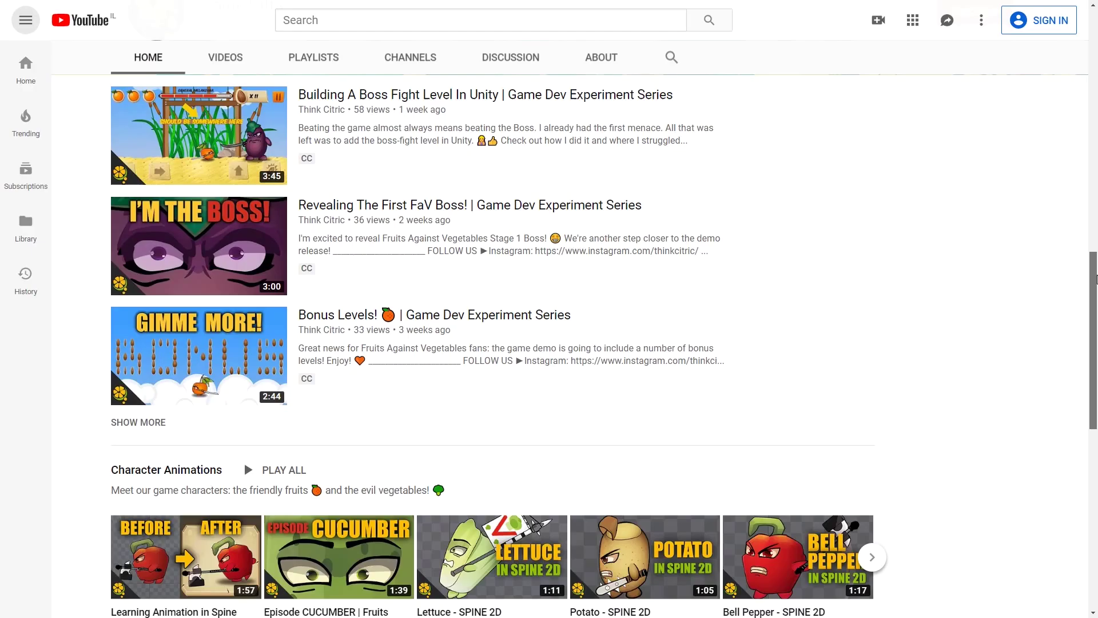
scroll(1095, 312, "down", 1)
left_click_drag(1095, 312, 1095, 450)
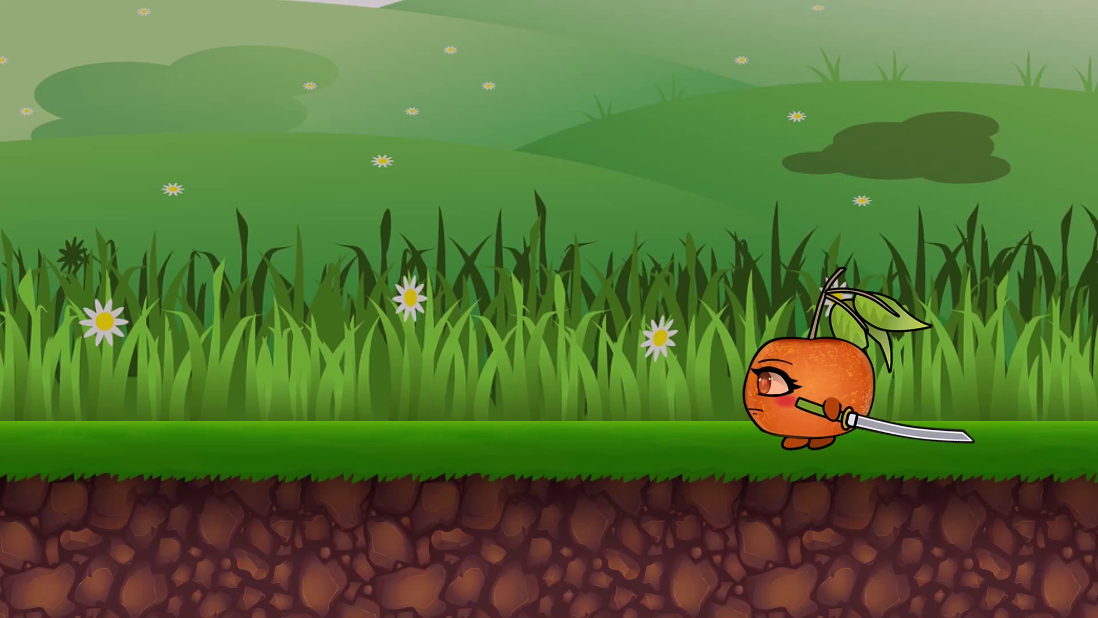